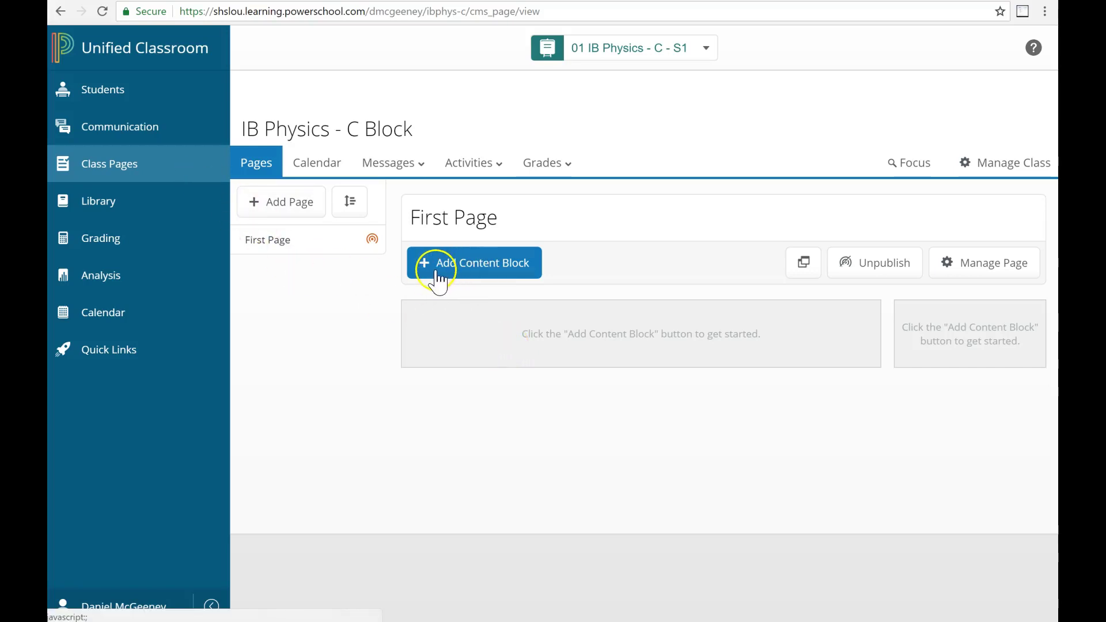
Add an Assignments content block to the First Page titled U1D1 HW.
left_click(495, 271)
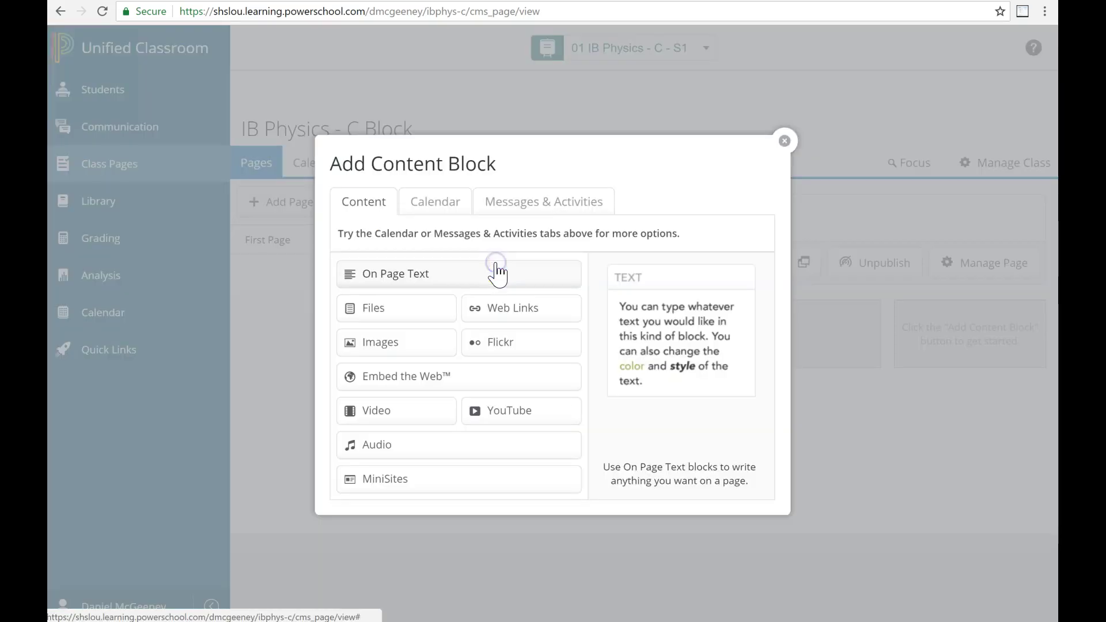
left_click(516, 212)
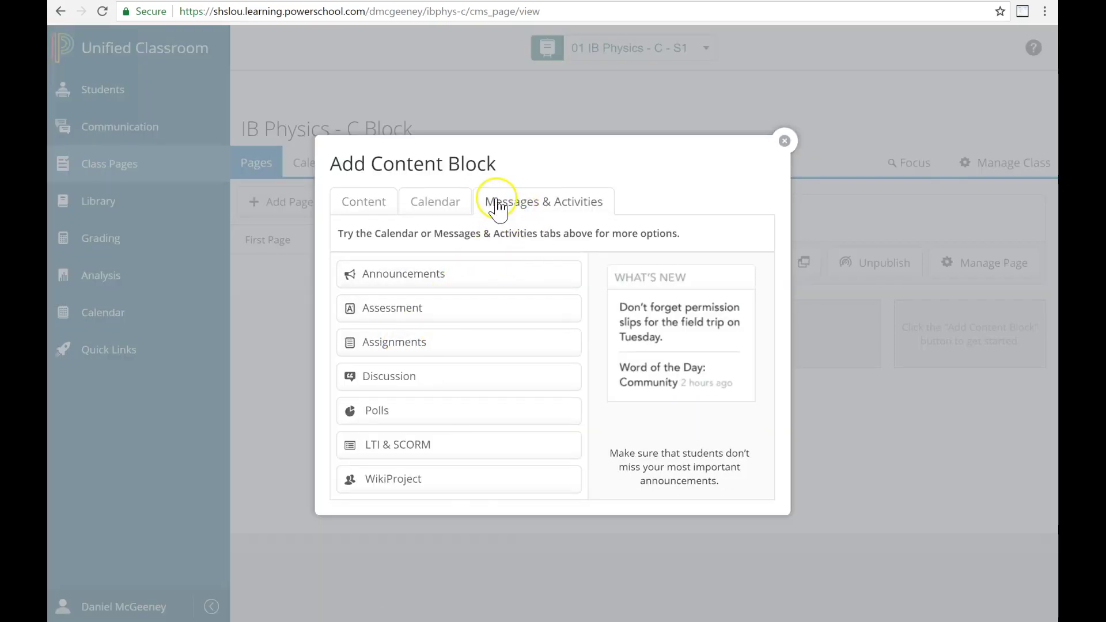
left_click(445, 346)
left_click(403, 272)
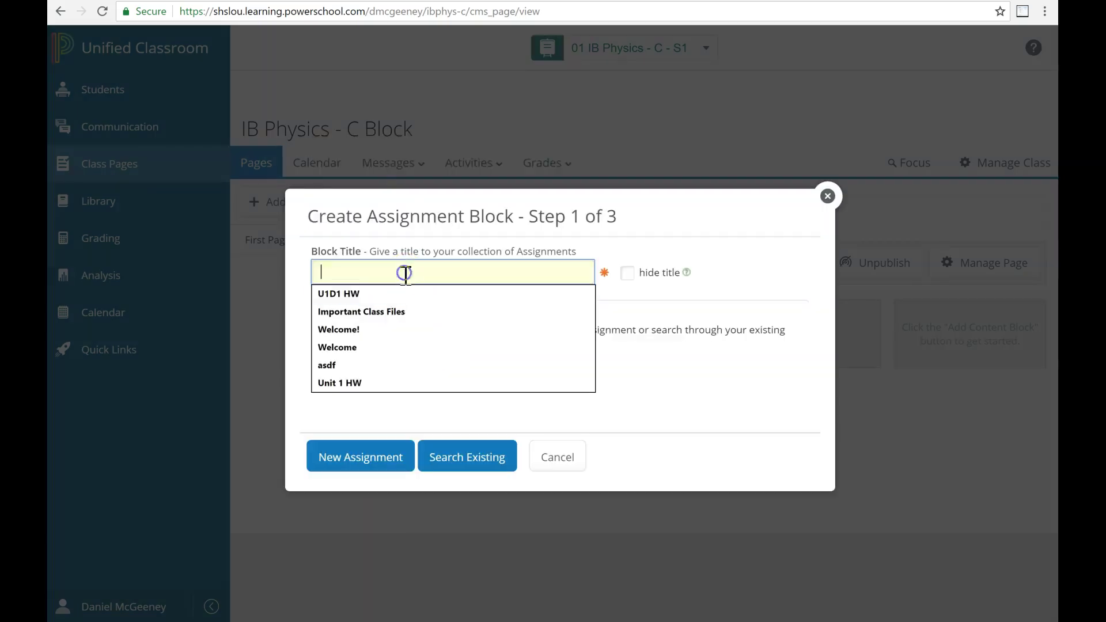
left_click(395, 293)
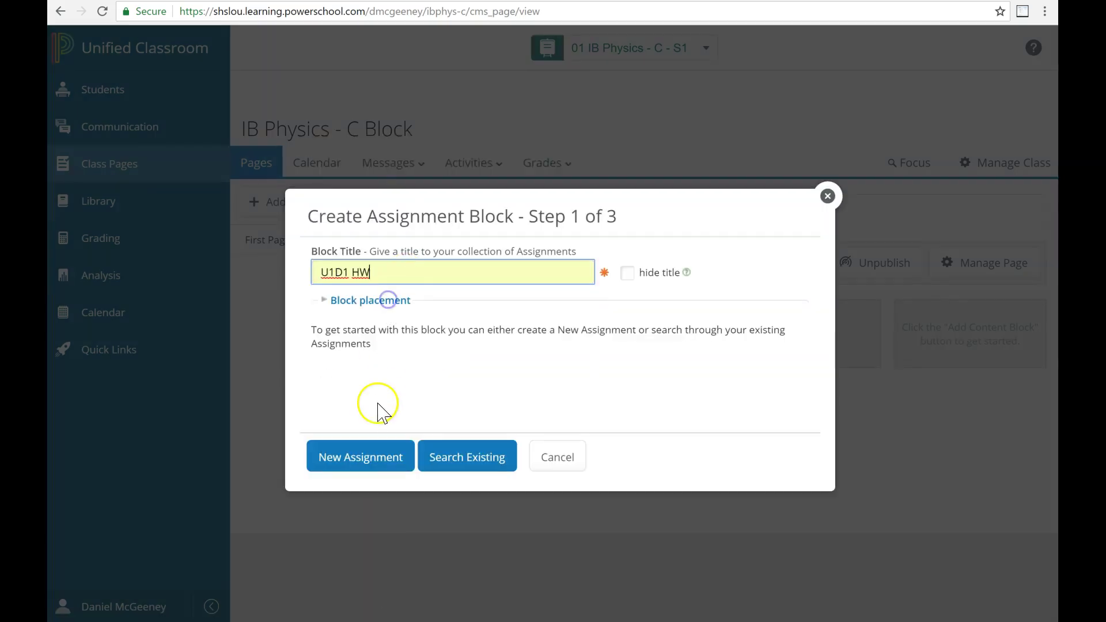
Create a new assignment inside the block titled U1D1 HW worth 5 total points.
left_click(347, 459)
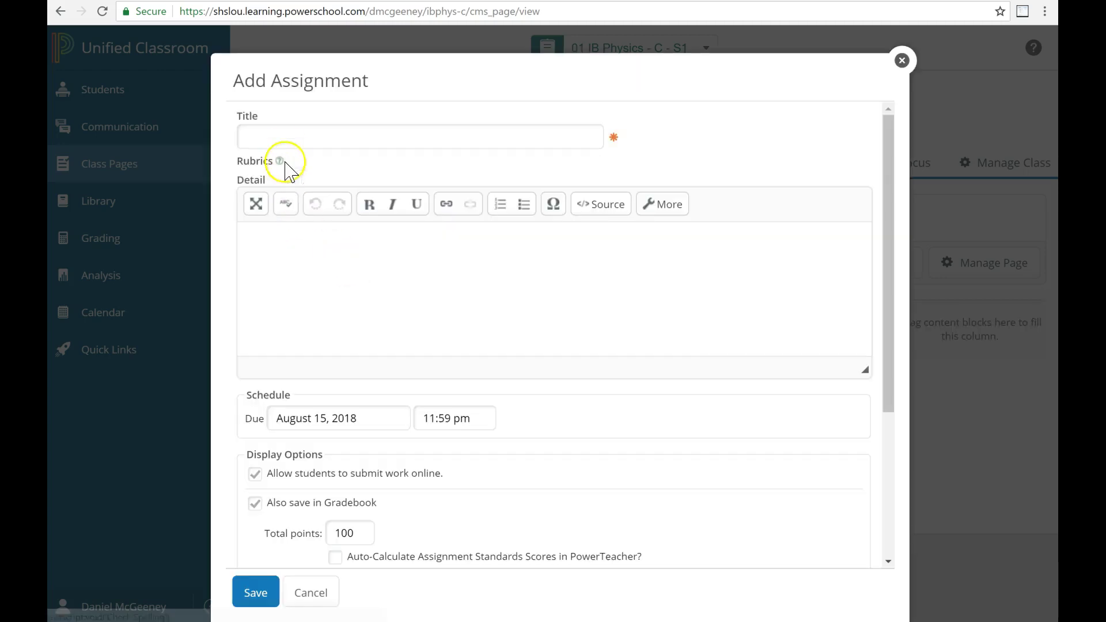
left_click(273, 134)
left_click(272, 134)
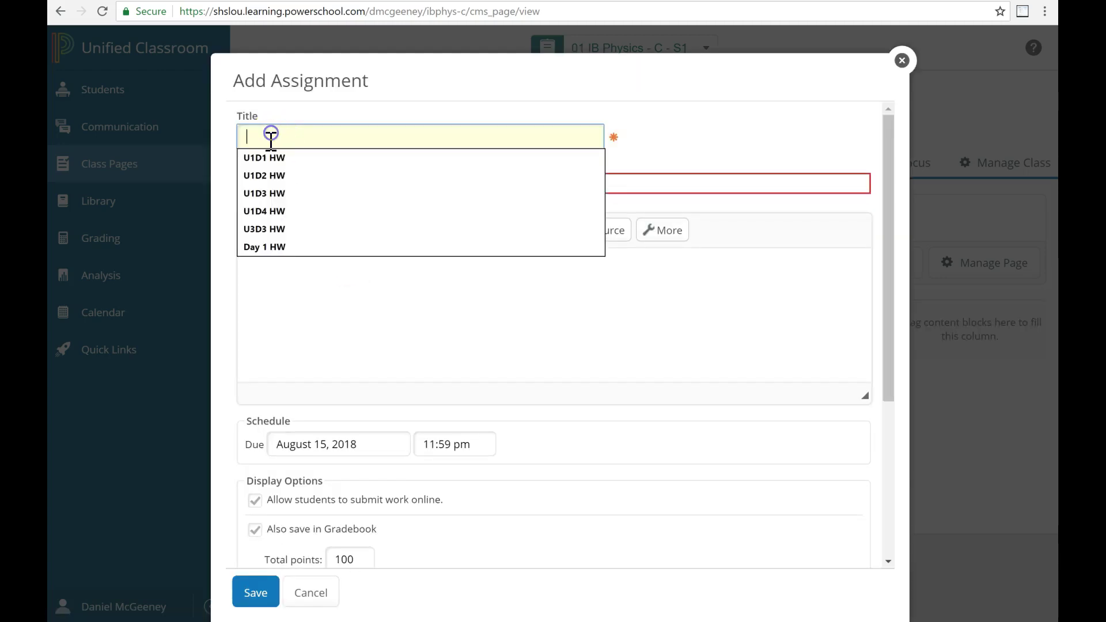
left_click(269, 150)
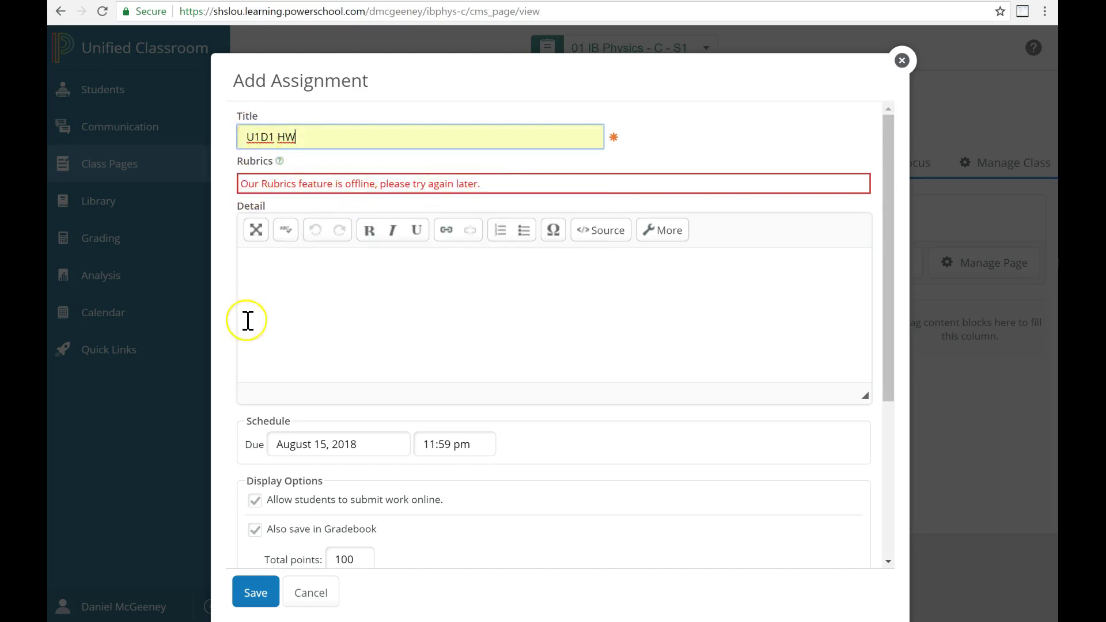
scroll(229, 441, "down", 3)
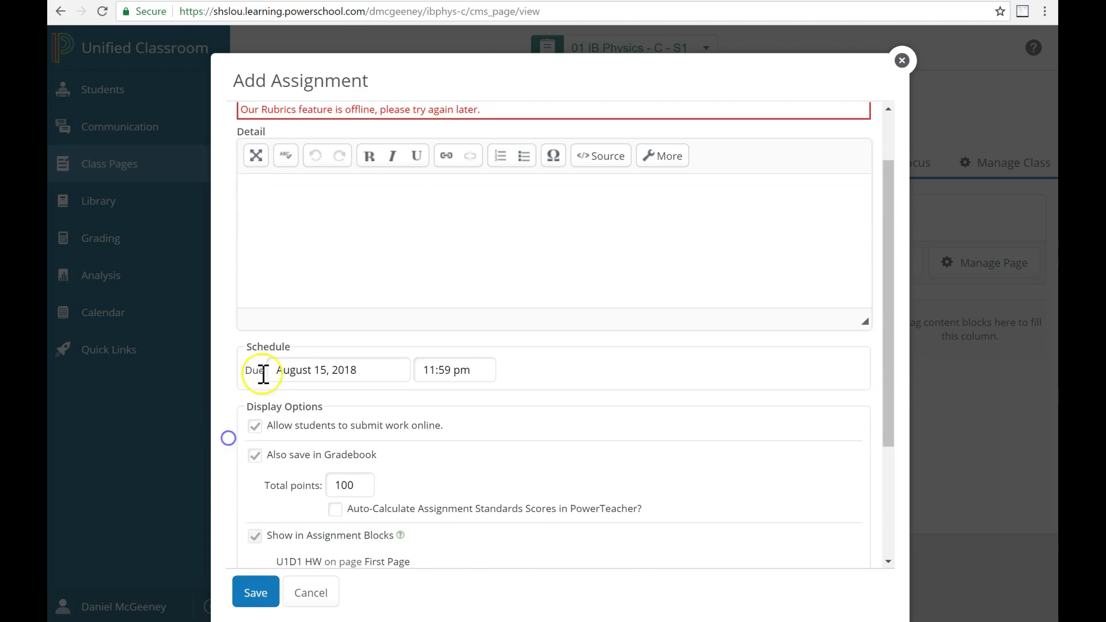
scroll(314, 374, "down", 2)
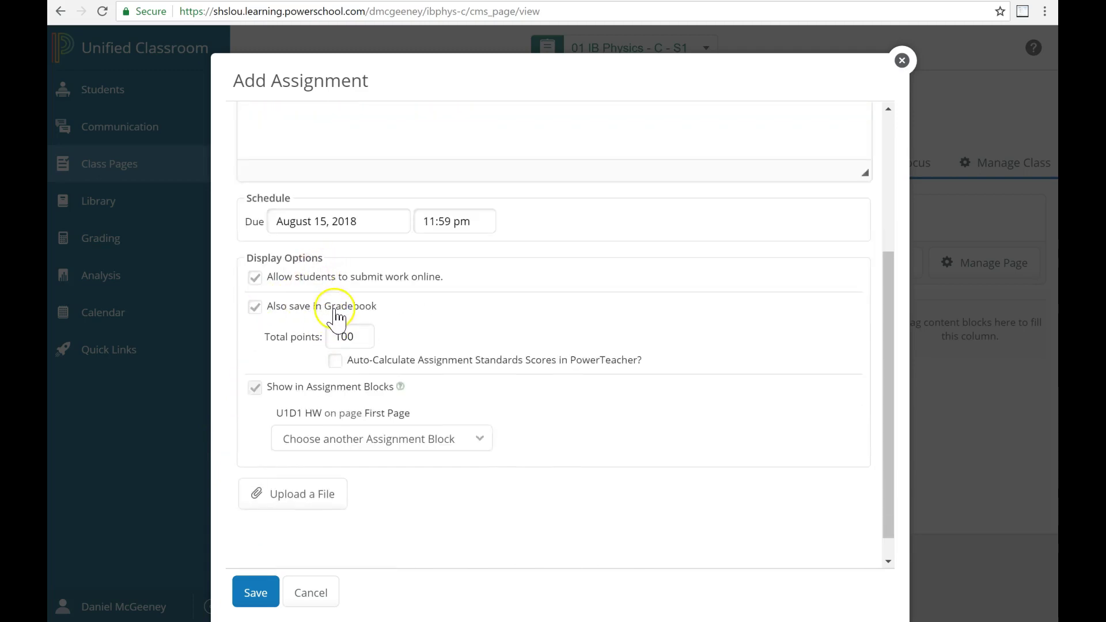
left_click_drag(361, 338, 319, 333)
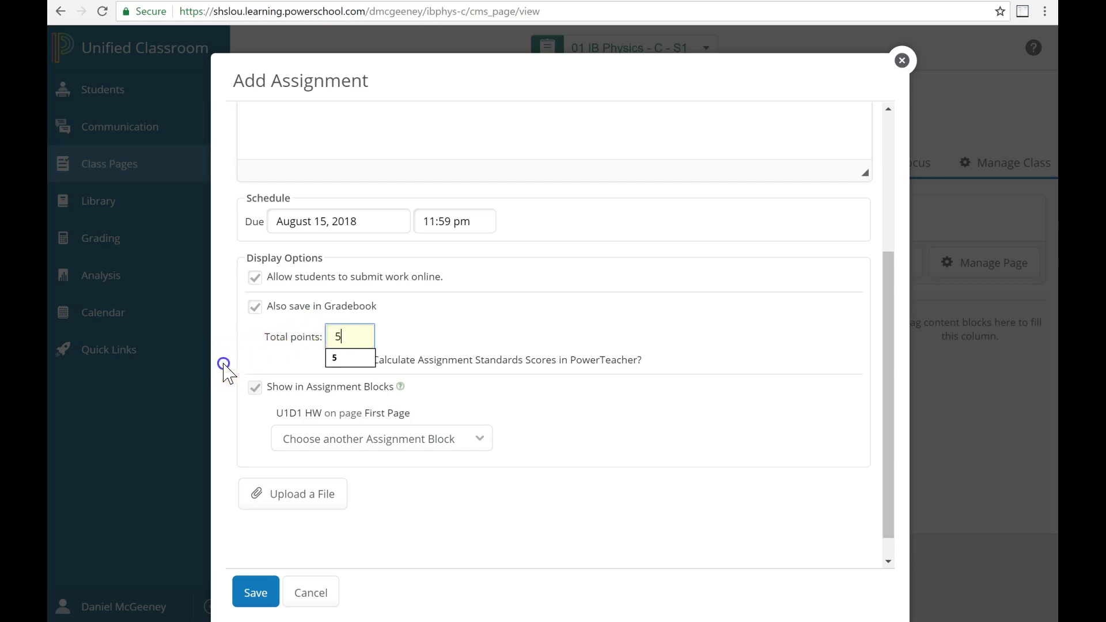
left_click(252, 588)
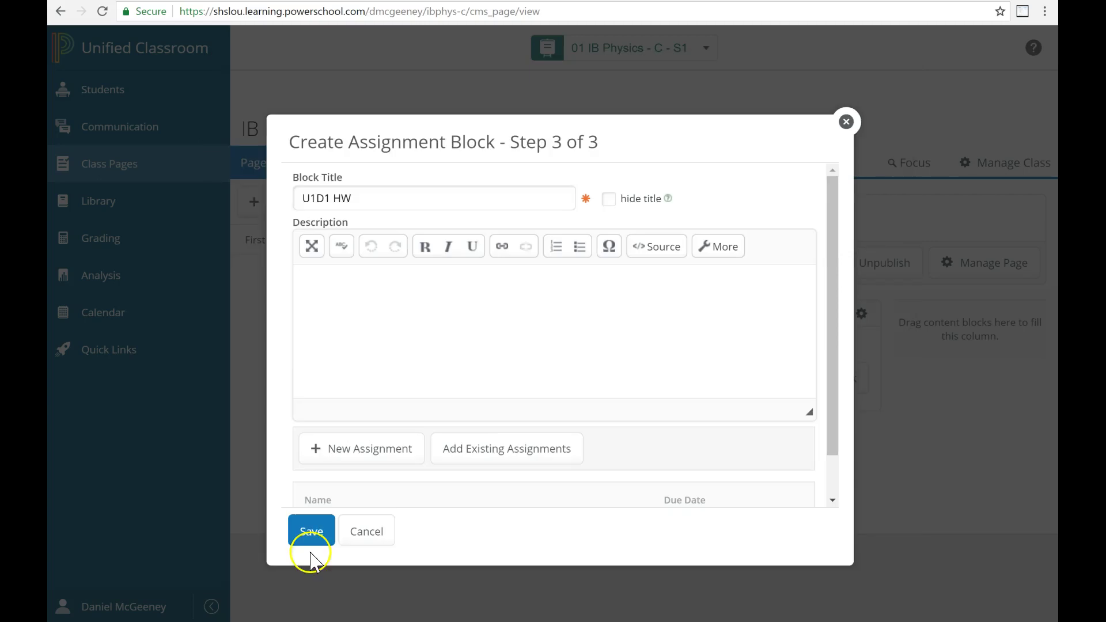
Save the finished U1D1 HW assignment block.
left_click(313, 533)
left_click(311, 533)
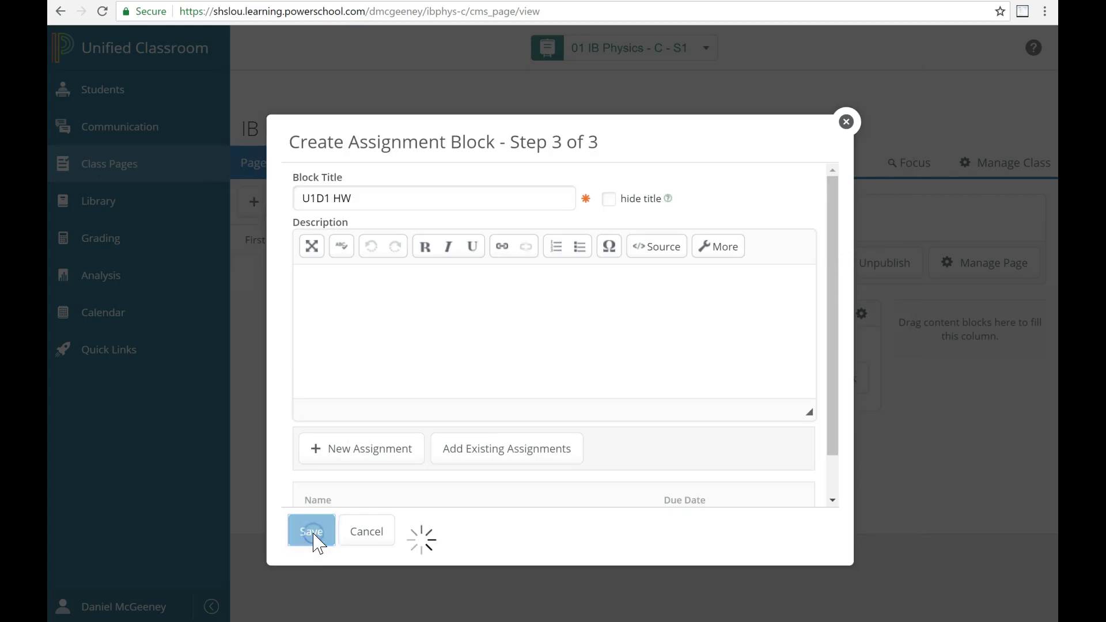
left_click(115, 607)
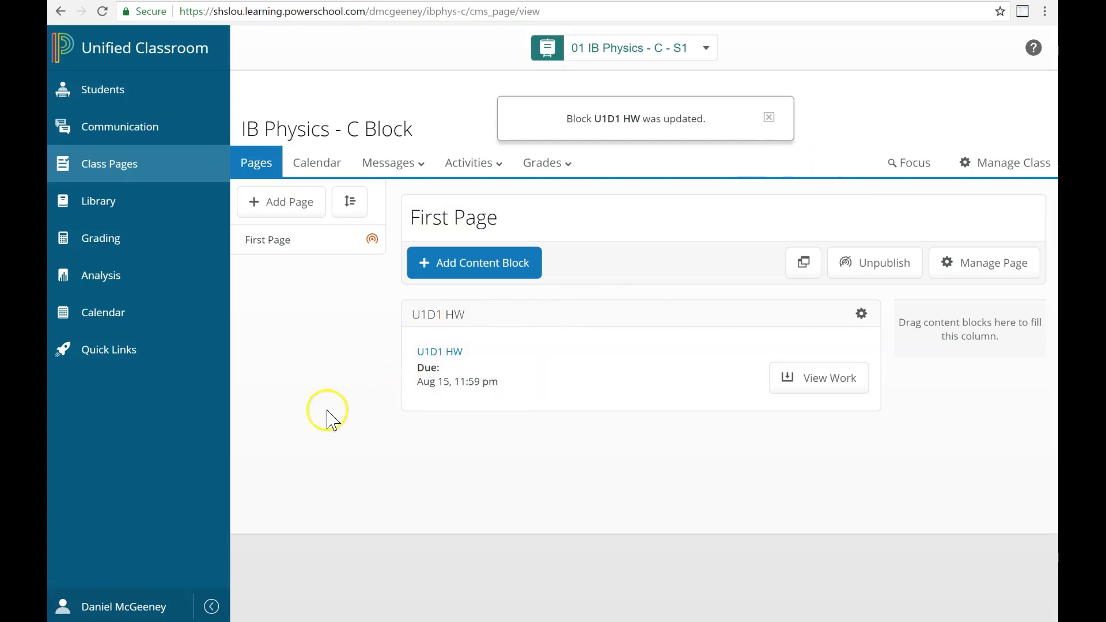
left_click(769, 117)
left_click(699, 409)
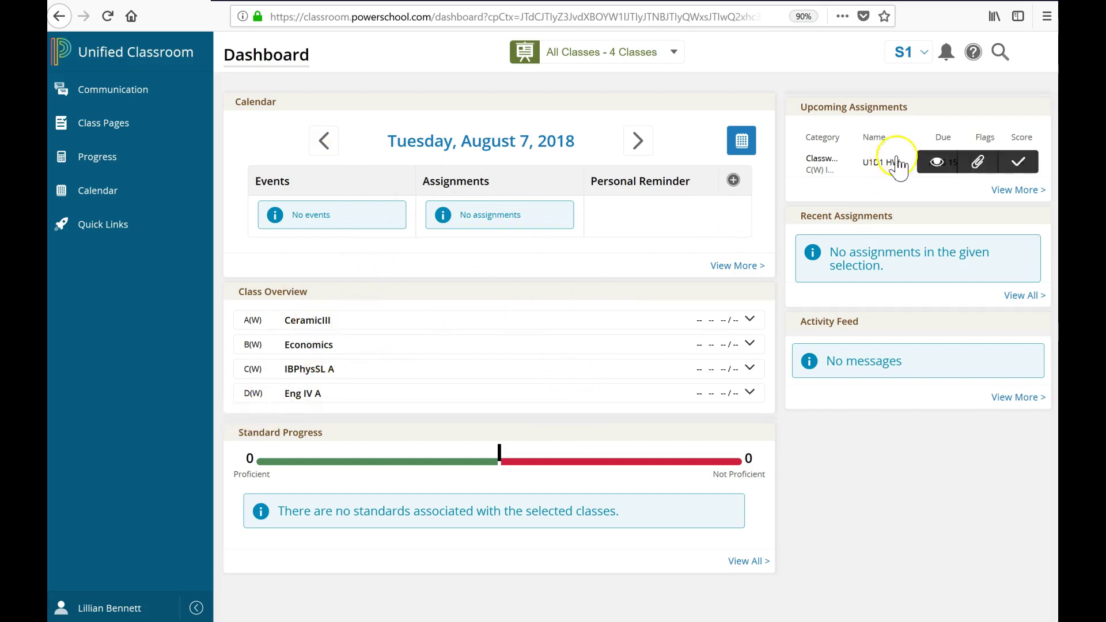
Check that the student dashboard lists U1D1 HW, due Aug 15, under Upcoming Assignments.
mouse_move(872, 167)
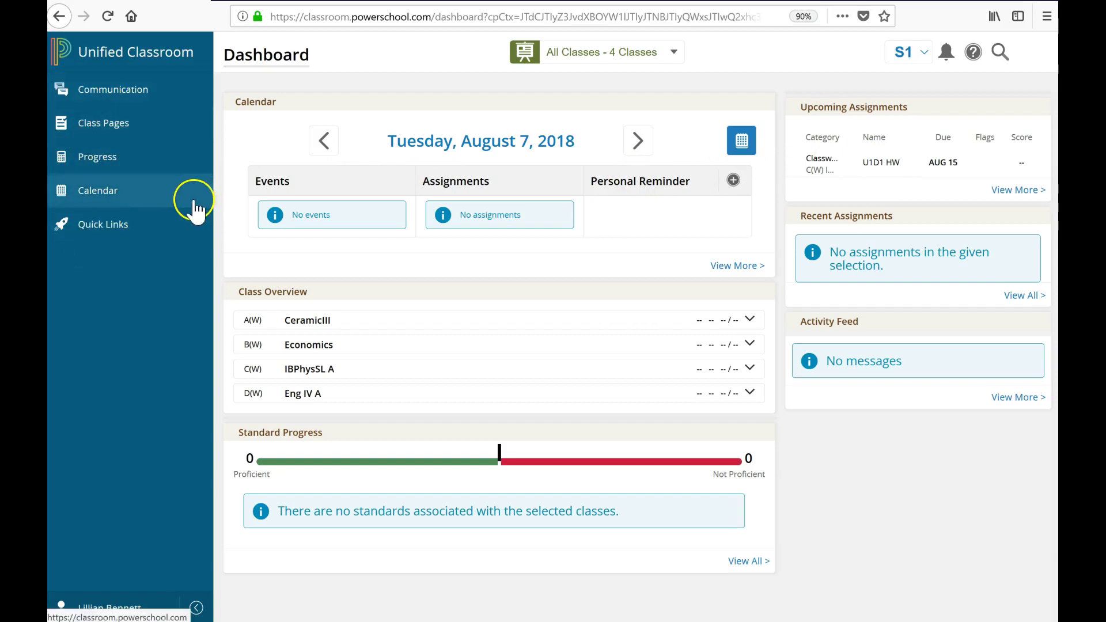
Go to the IB Physics - C Block class page and view the U1D1 HW assignment details.
left_click(109, 130)
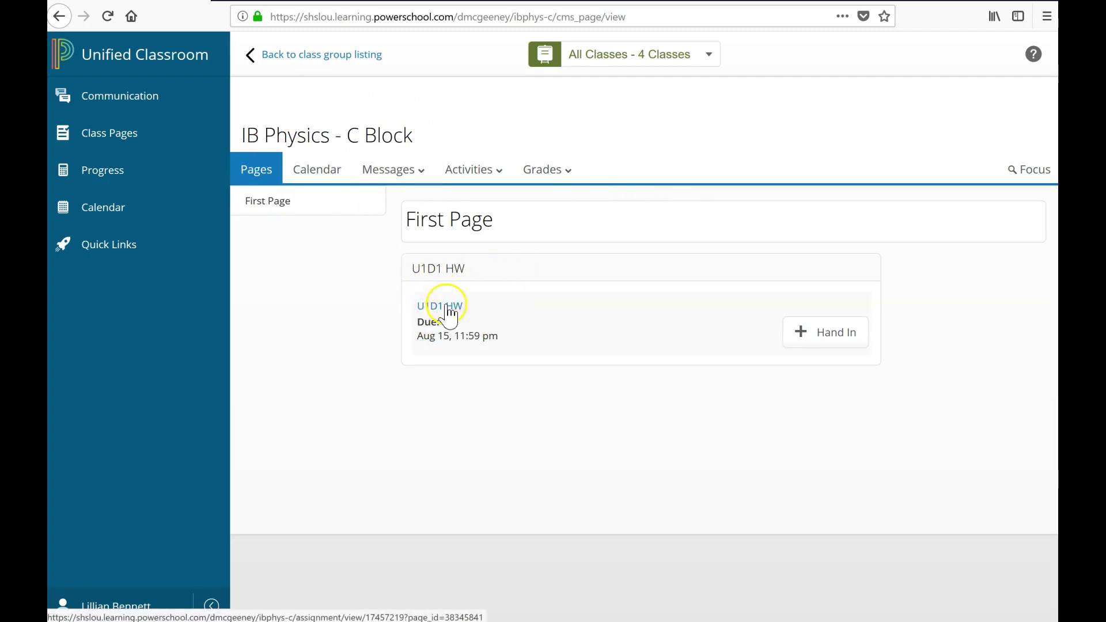
left_click(438, 308)
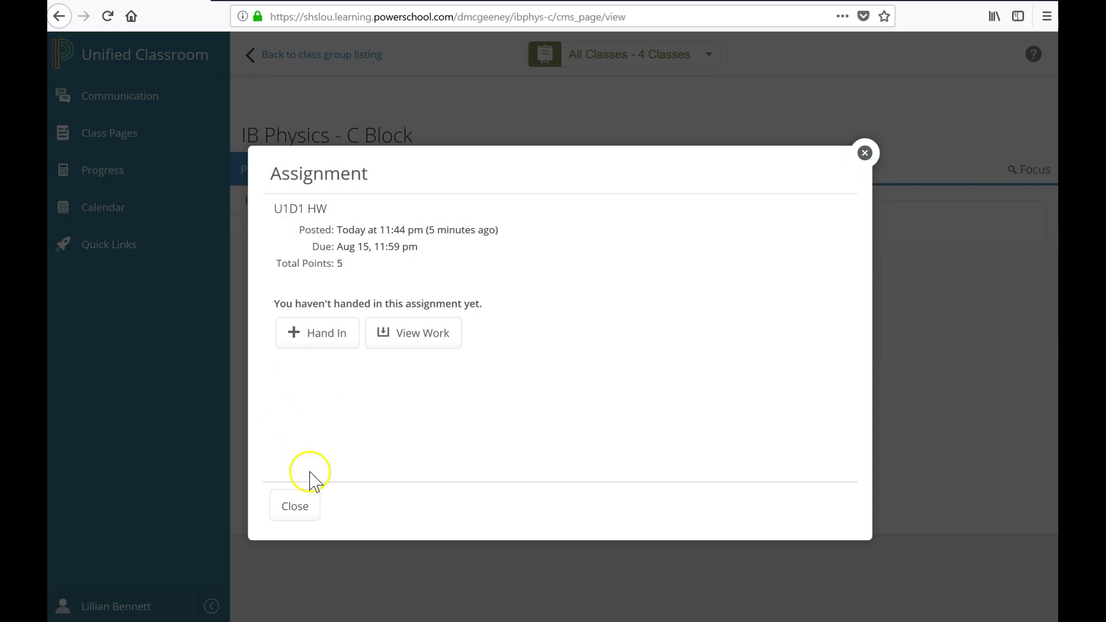
left_click(294, 507)
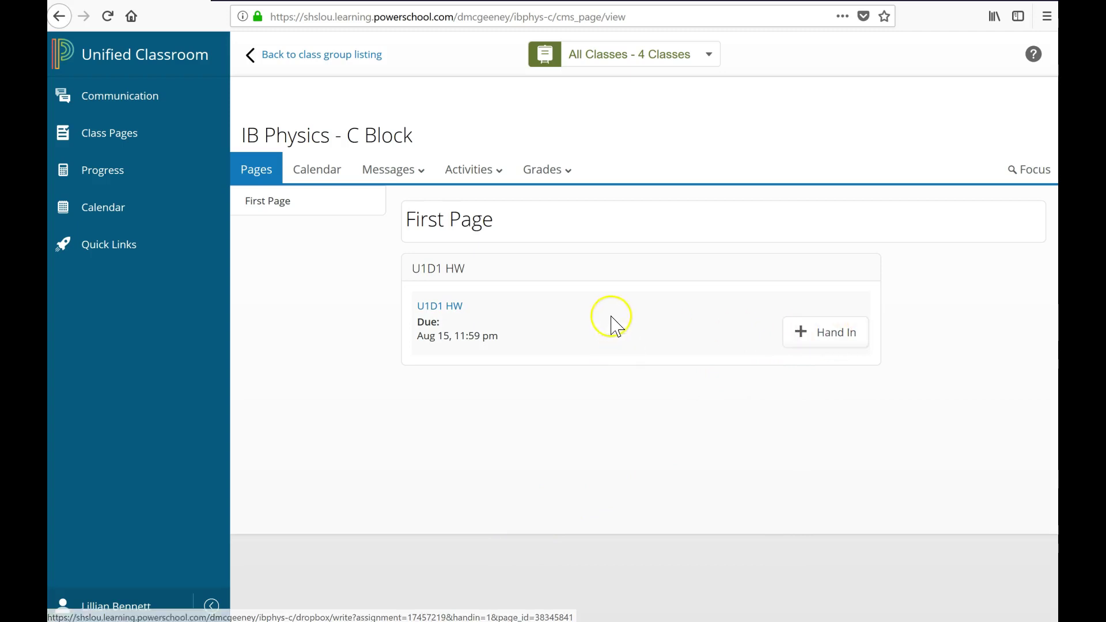
Attach the HW file to U1D1 HW and hand in the assignment.
left_click(805, 334)
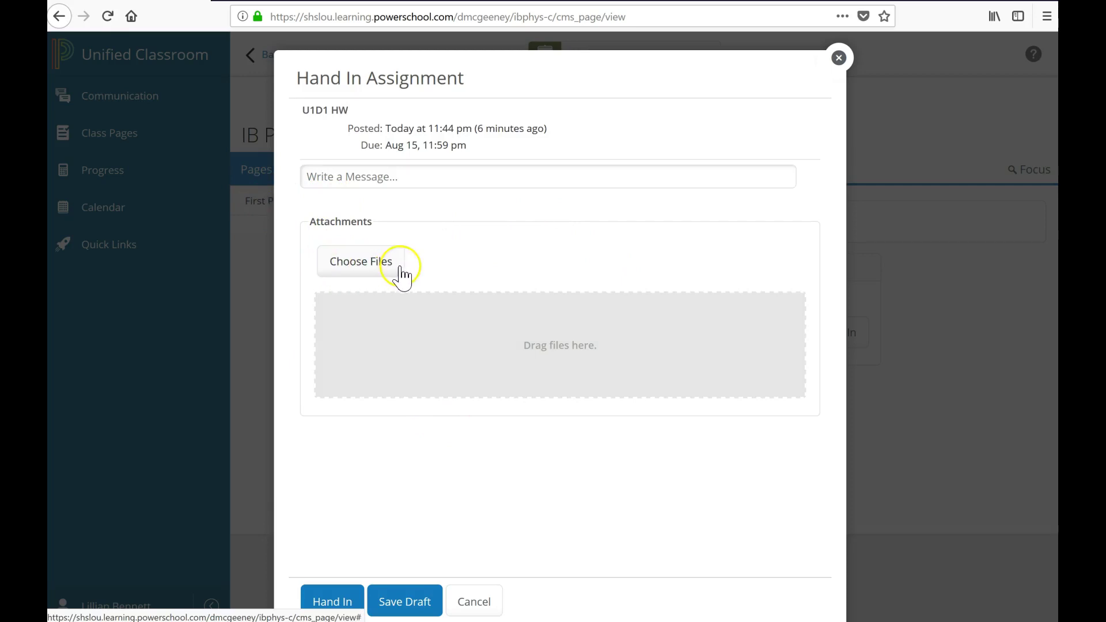
left_click(361, 264)
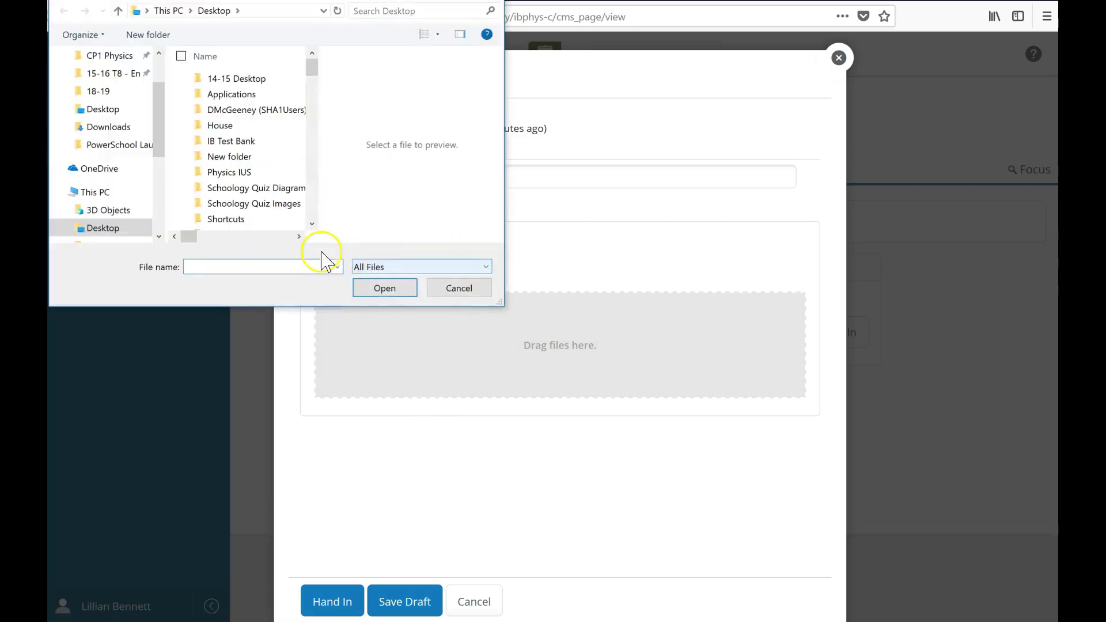
scroll(242, 219, "down", 3)
scroll(231, 207, "down", 12)
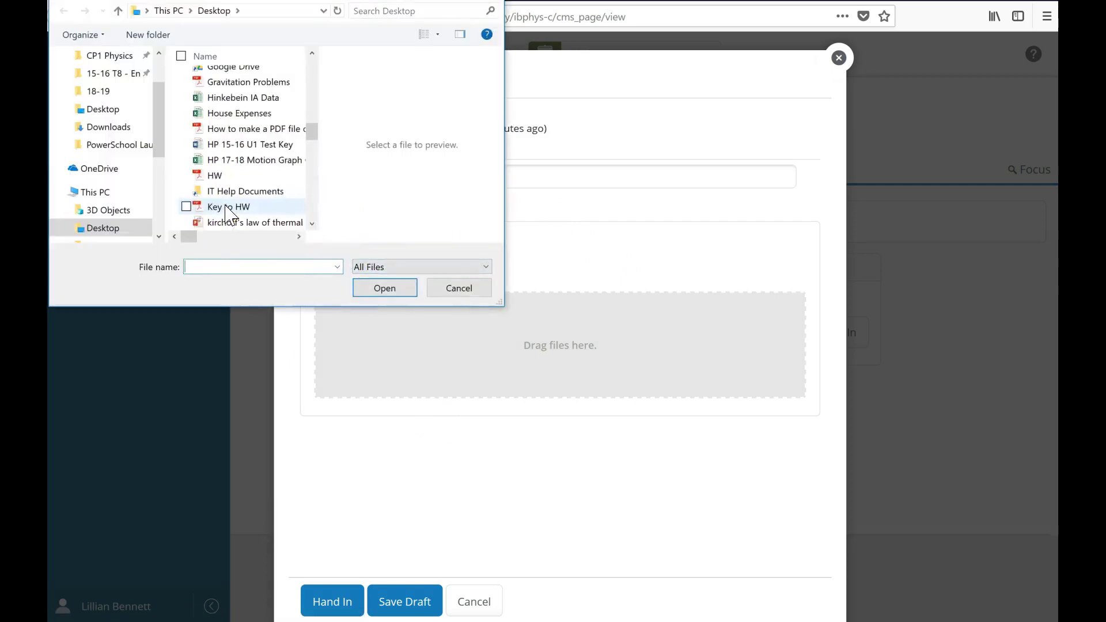
scroll(230, 173, "up", 2)
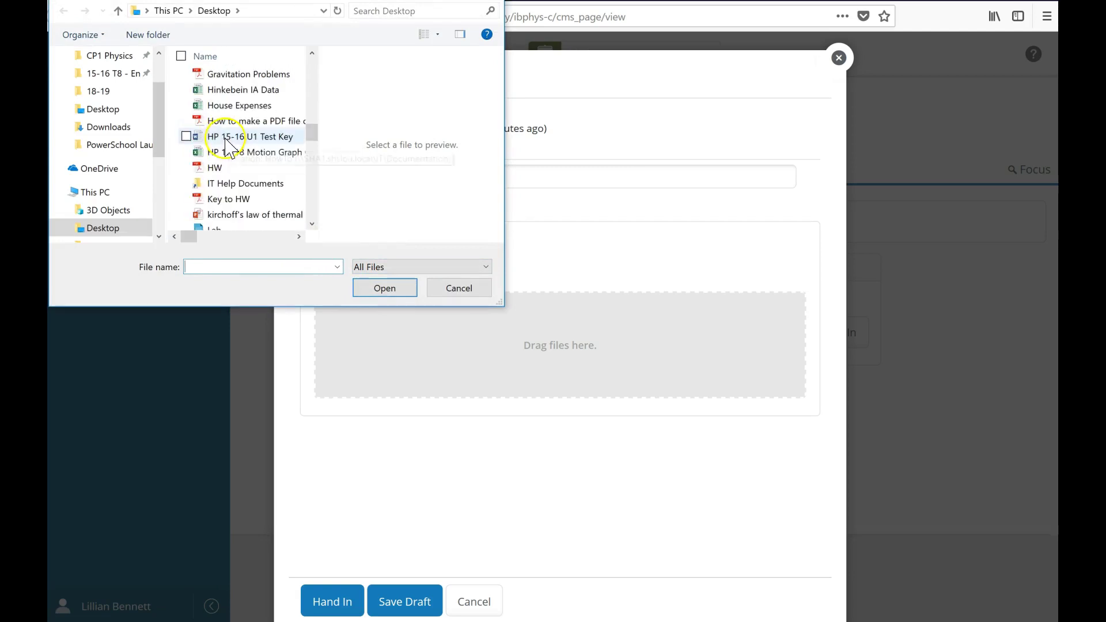
left_click(208, 168)
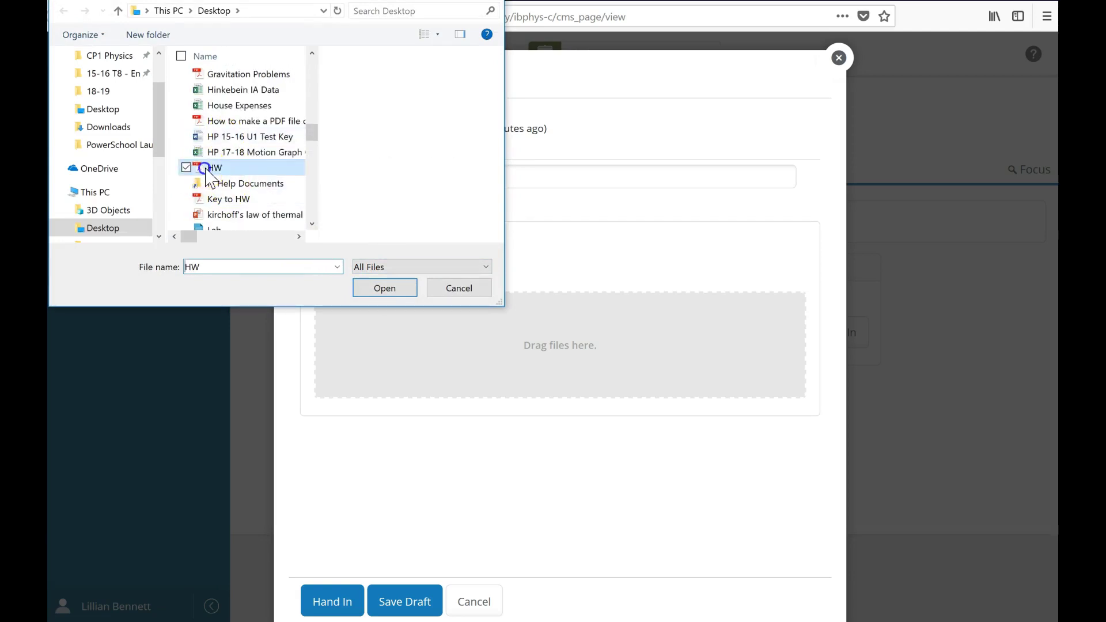
left_click(374, 287)
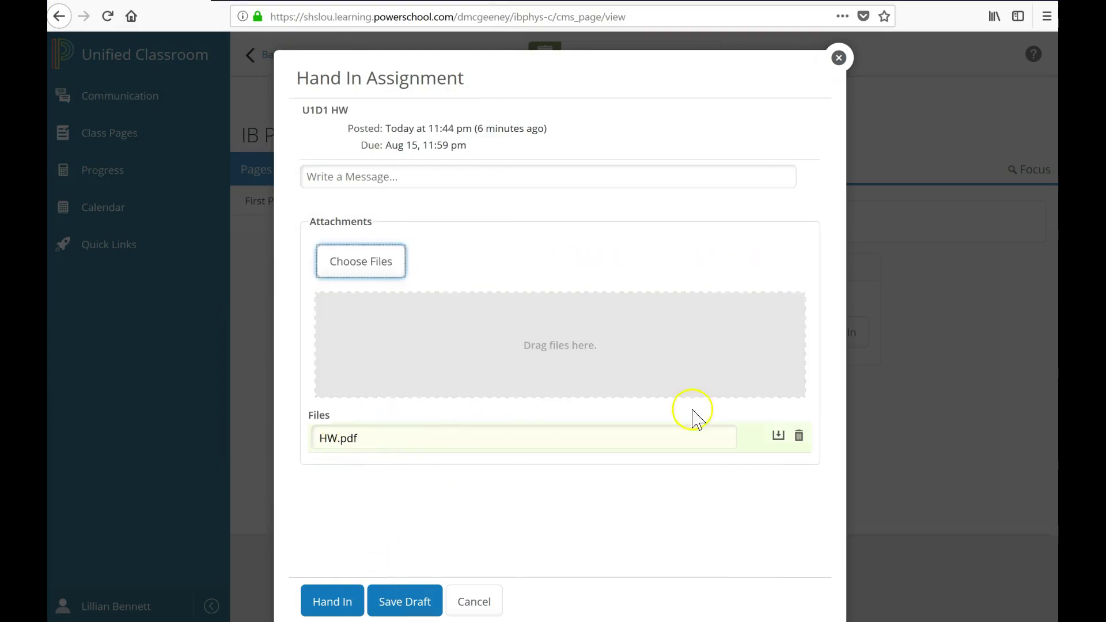
left_click(331, 604)
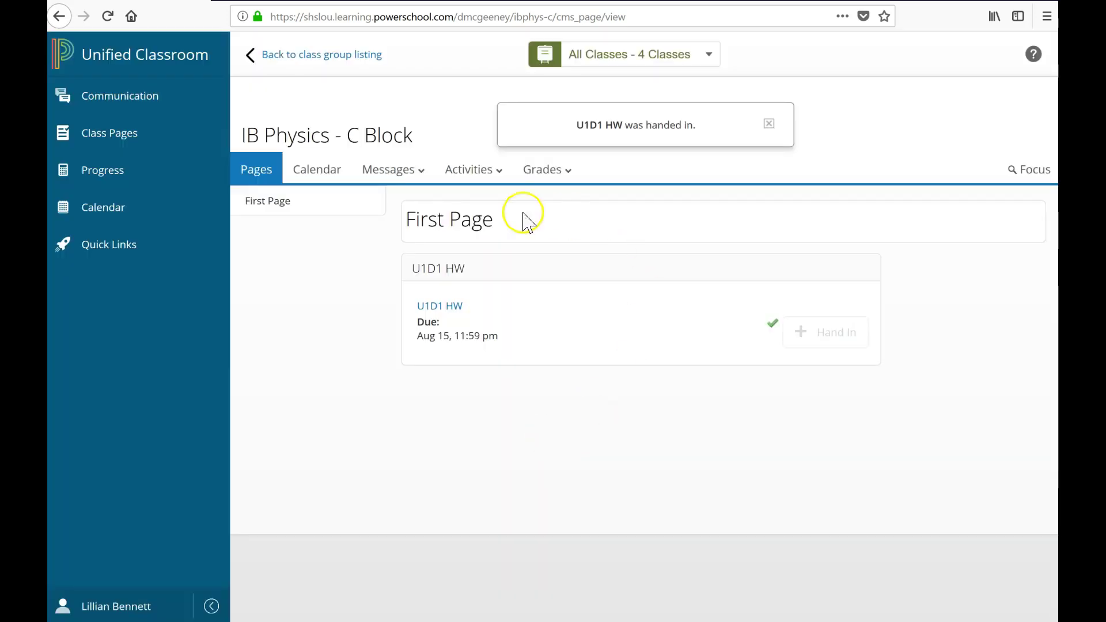
Dismiss the handed-in notice and, as the teacher, view the submitted work for U1D1 HW.
left_click(767, 126)
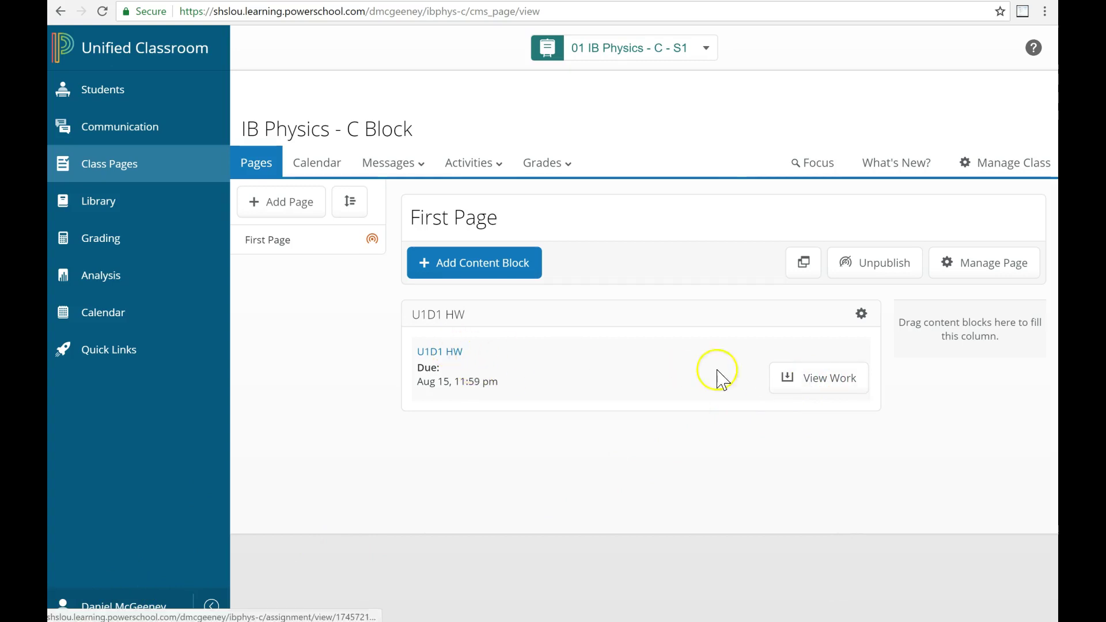
left_click(801, 382)
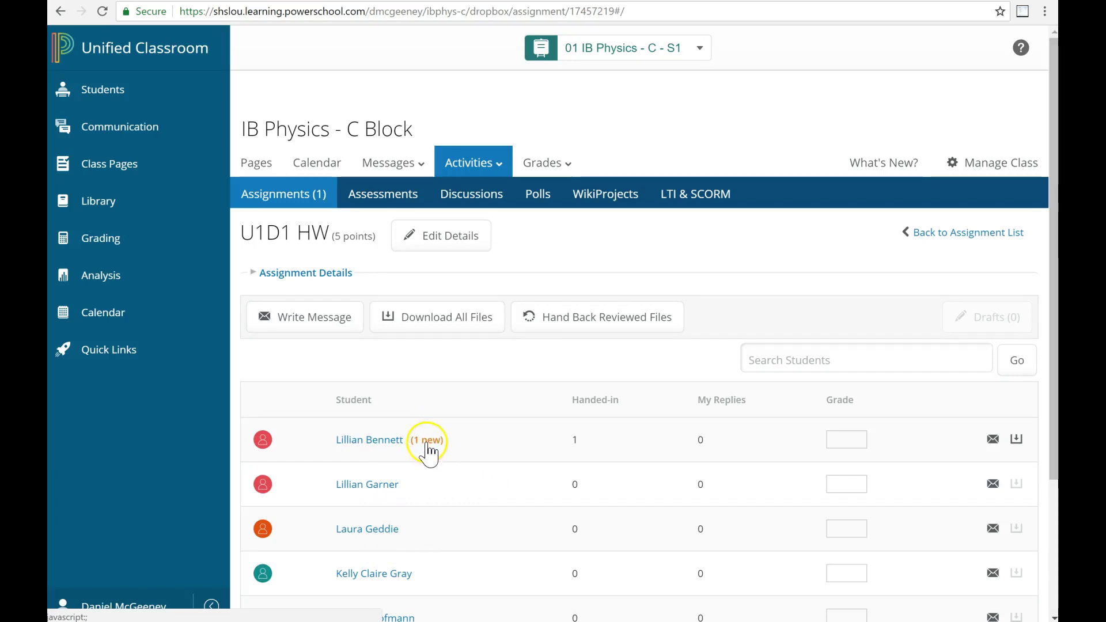
Open the new submission's HW.pdf in the Annotator and highlight 'Powerschool' in purple.
left_click(427, 441)
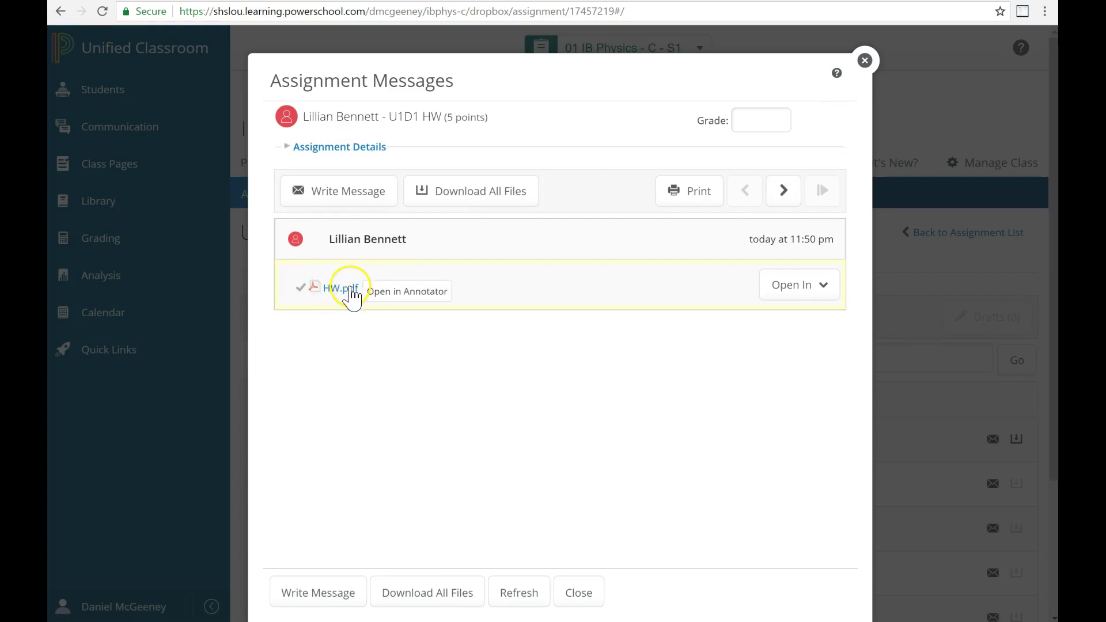
left_click(346, 290)
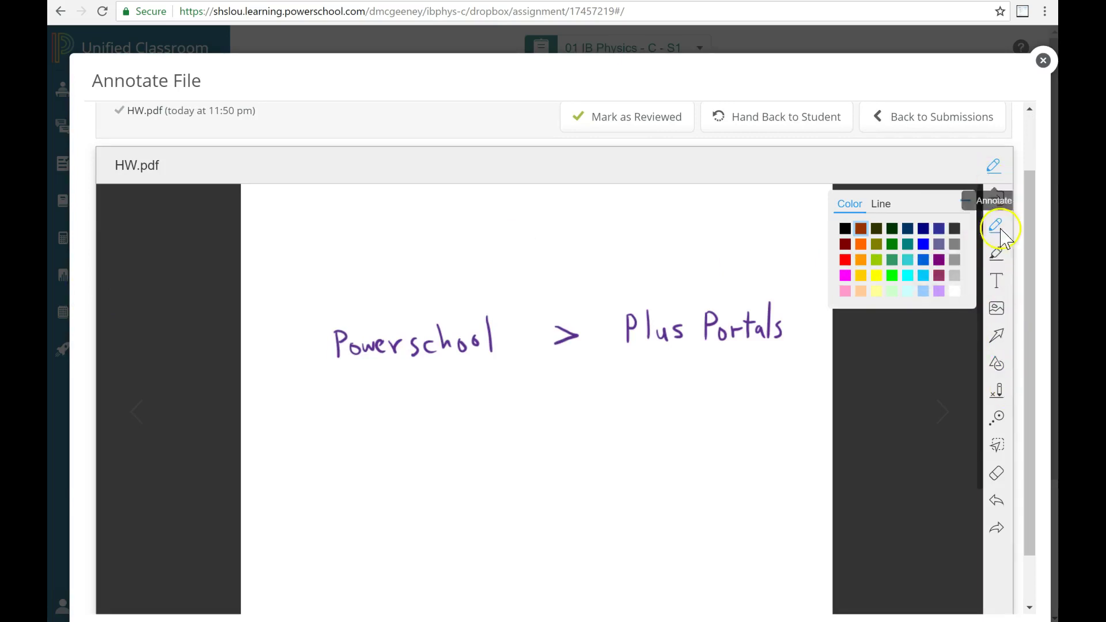
left_click(997, 227)
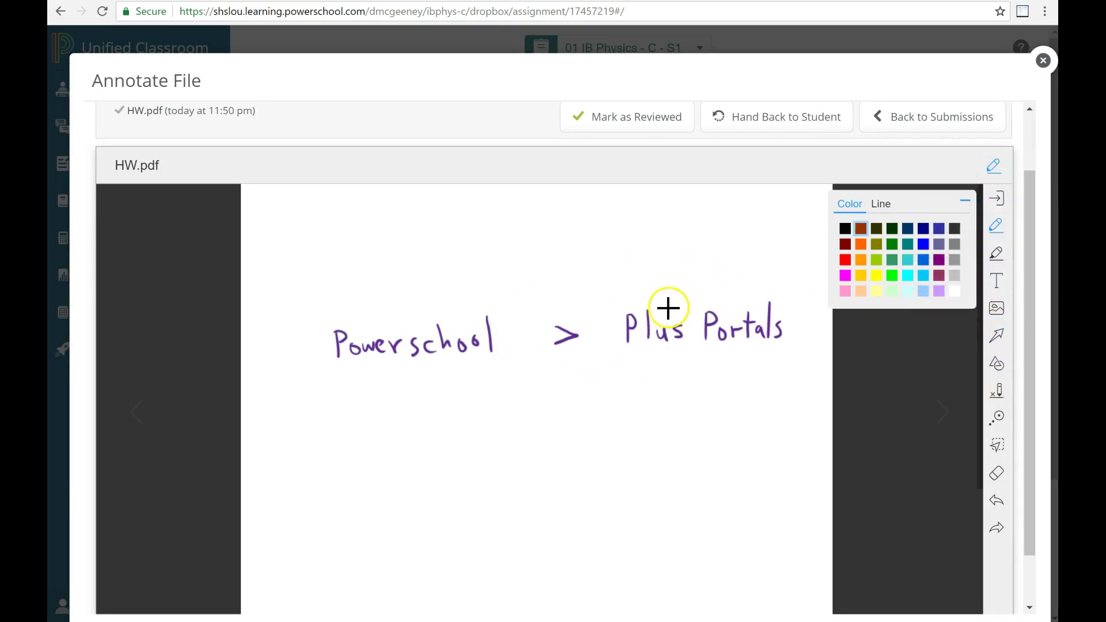
left_click(997, 286)
left_click(997, 311)
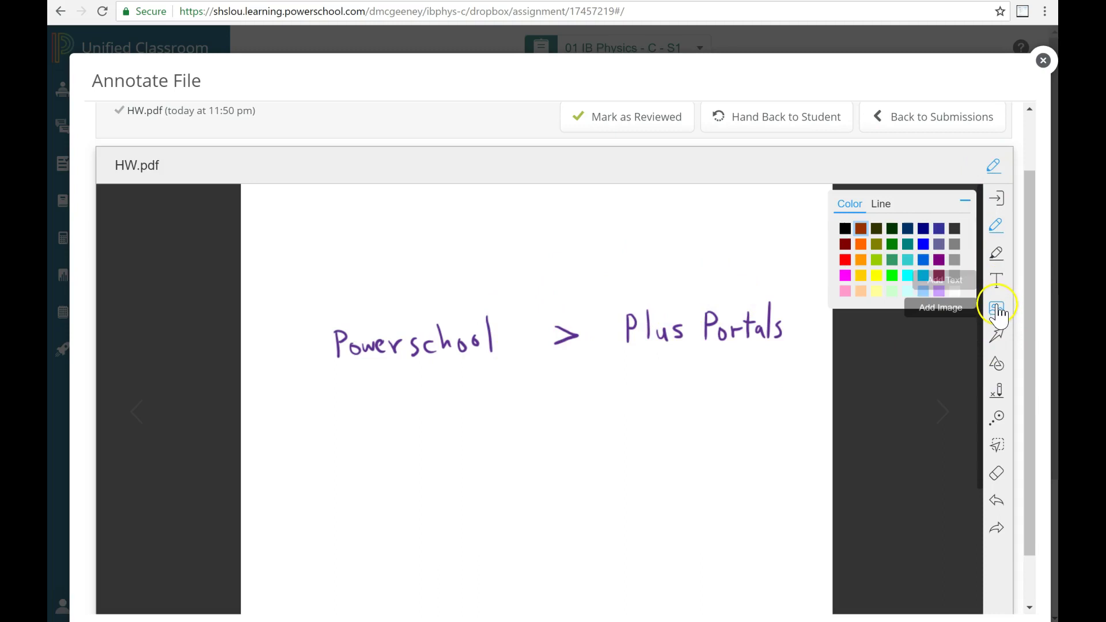
left_click(994, 255)
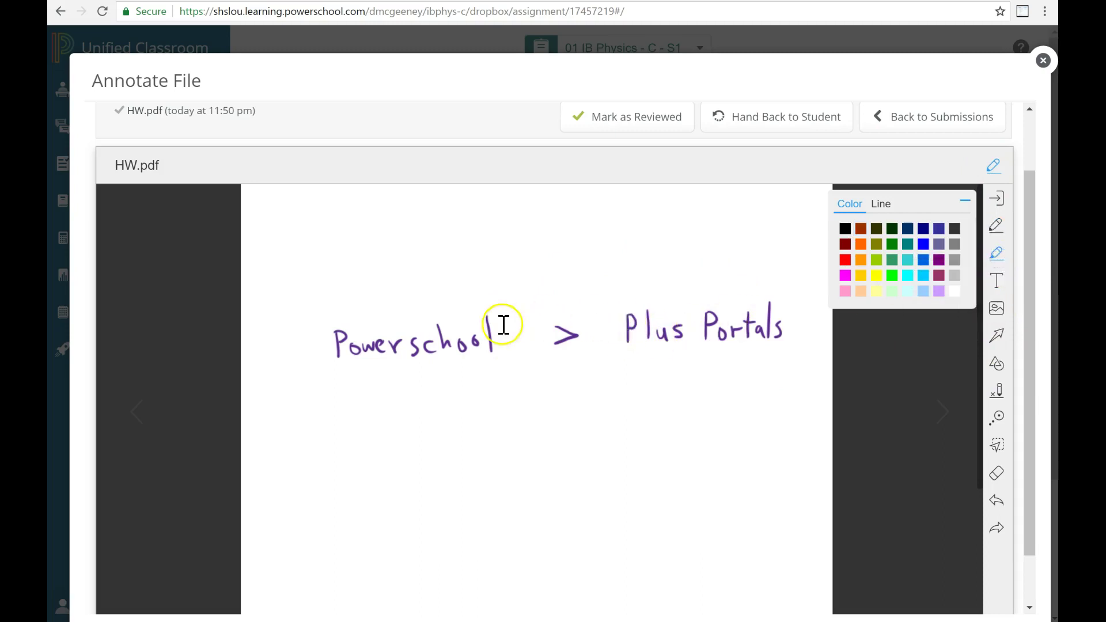
mouse_move(329, 335)
left_mouse_down()
mouse_move(424, 326)
mouse_move(452, 348)
mouse_move(435, 340)
mouse_move(480, 344)
left_mouse_up()
left_click(923, 247)
Handwrite 'Great job' in orange below the text with the Draw pencil.
left_click(995, 230)
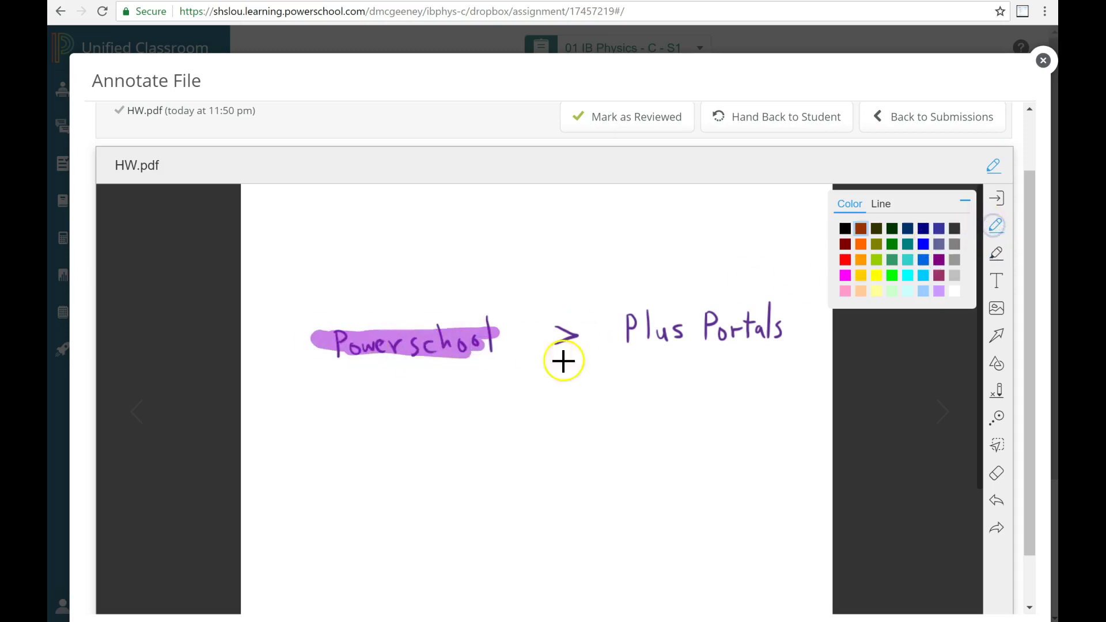
left_click(938, 262)
left_click(861, 244)
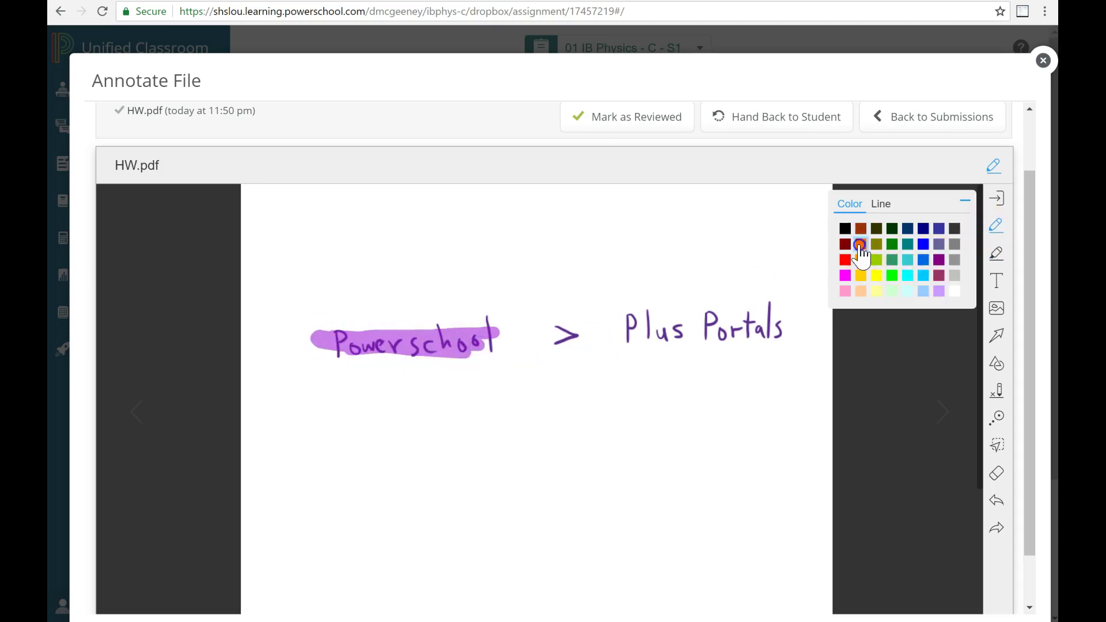
left_click_drag(408, 408, 397, 434)
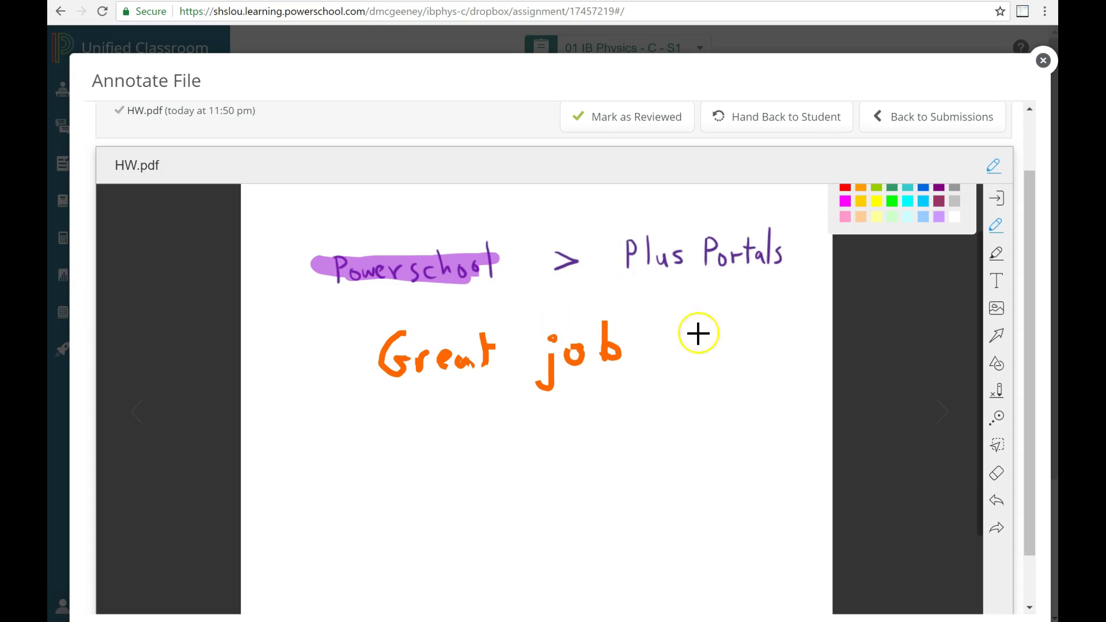
left_click(1029, 200)
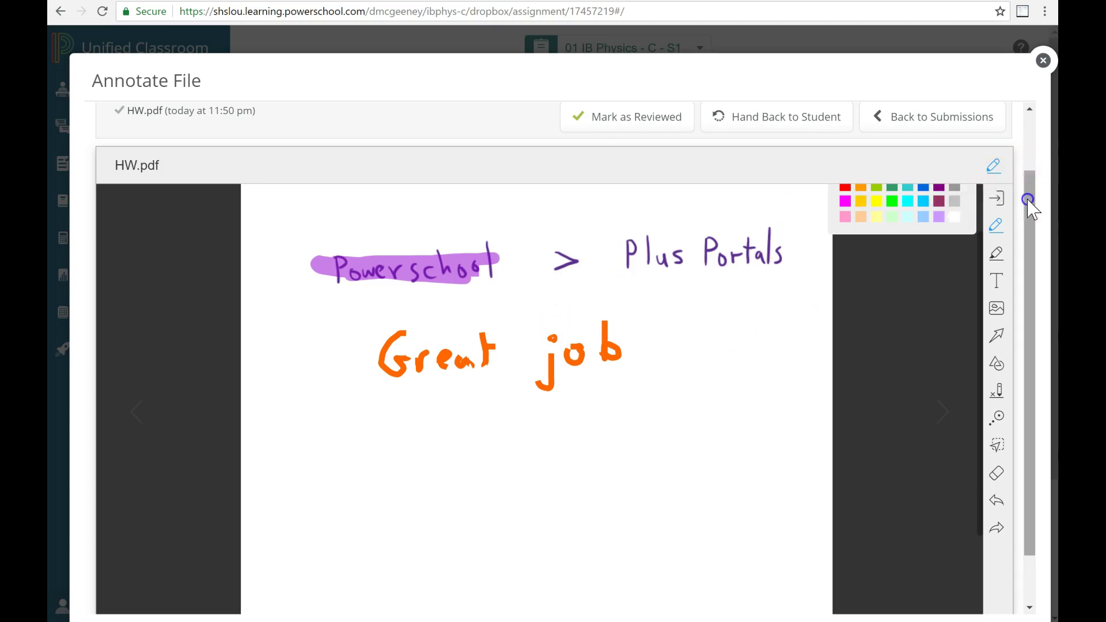
left_click_drag(1029, 201, 1022, 119)
Enter a grade of 5, mark the submission reviewed, and go back to its messages.
left_click(613, 122)
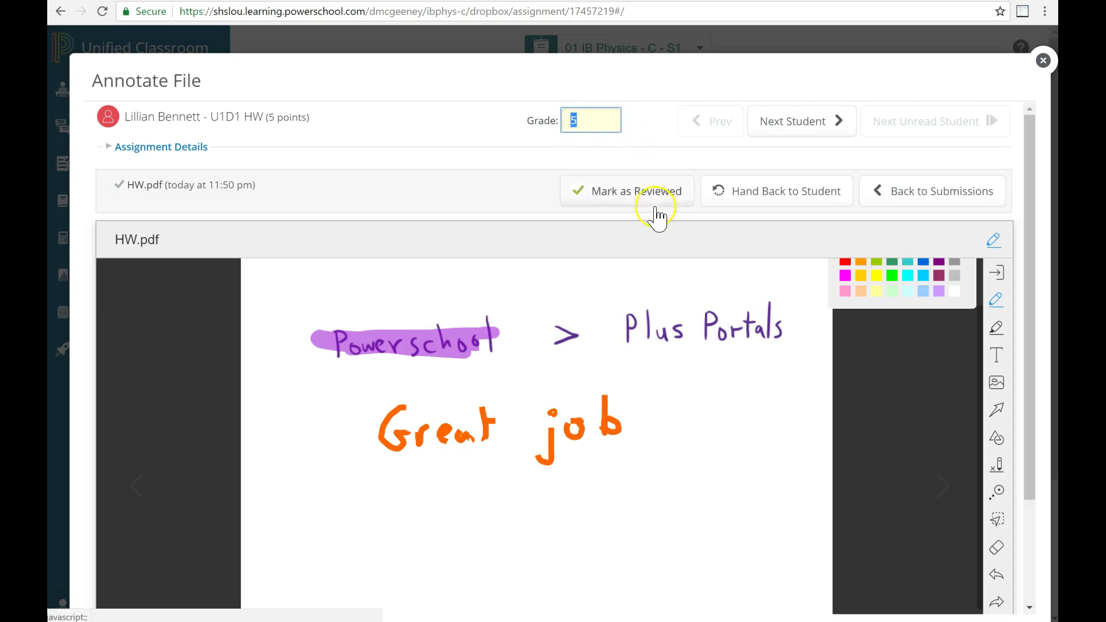
left_click(577, 202)
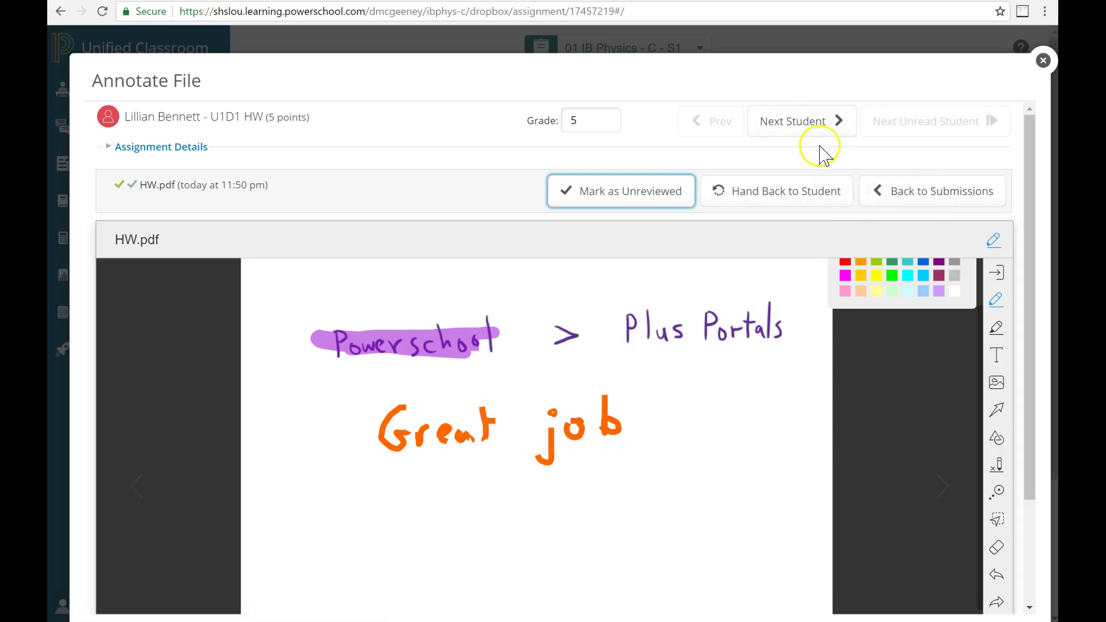
left_click(939, 195)
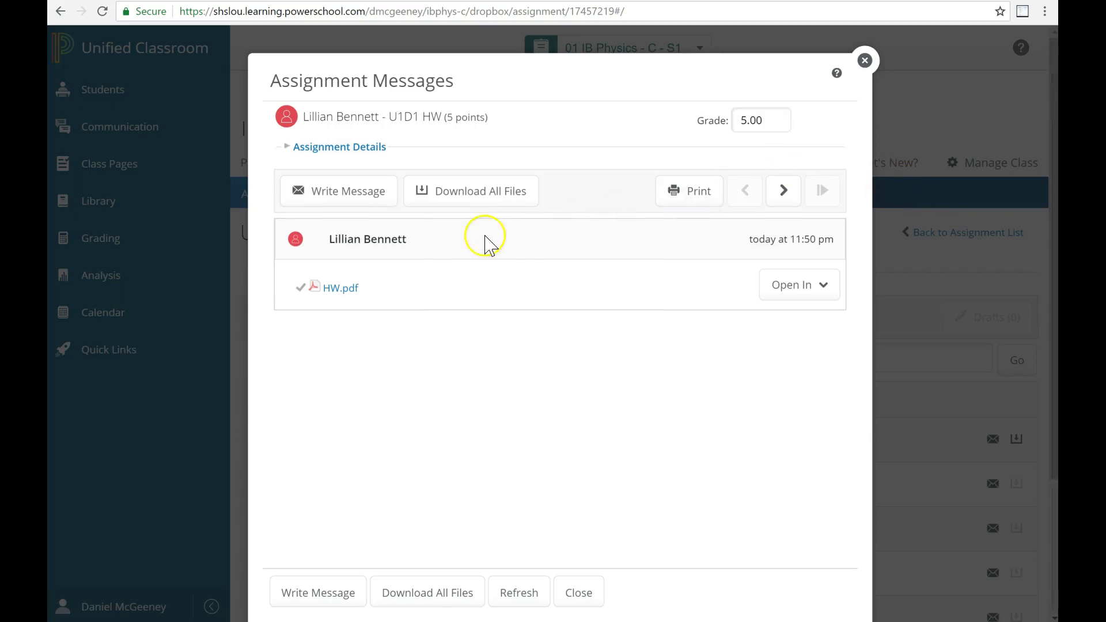
Close the Assignment Messages dialog to return to the U1D1 HW submissions list.
left_click(864, 60)
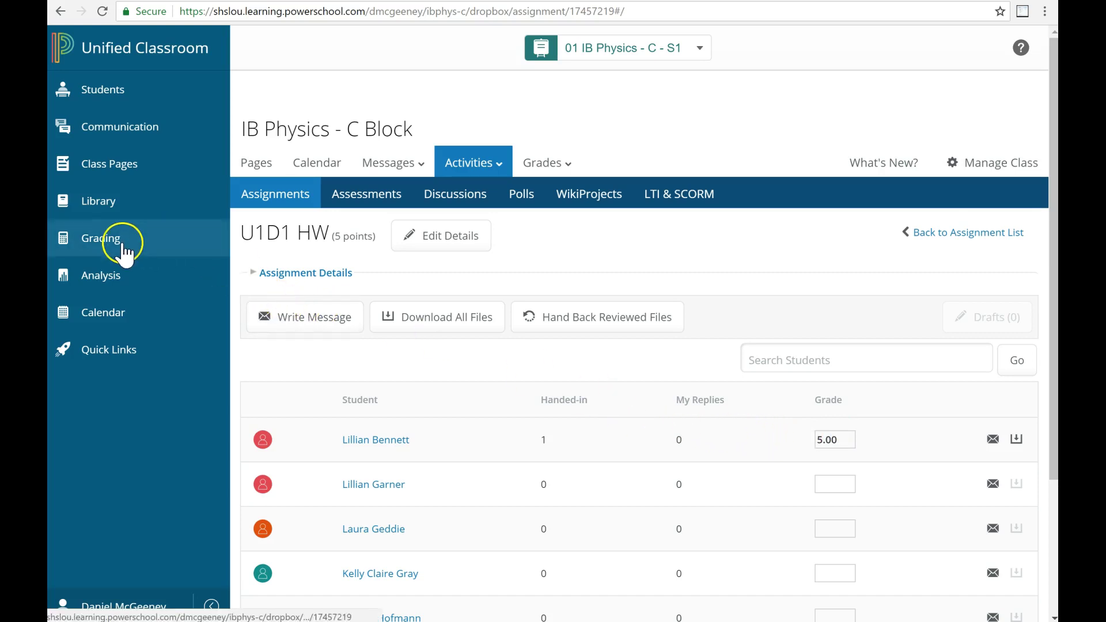
Open Grading > Scoresheet to see U1D1 HW scored 5 with a 100% grade.
left_click(99, 239)
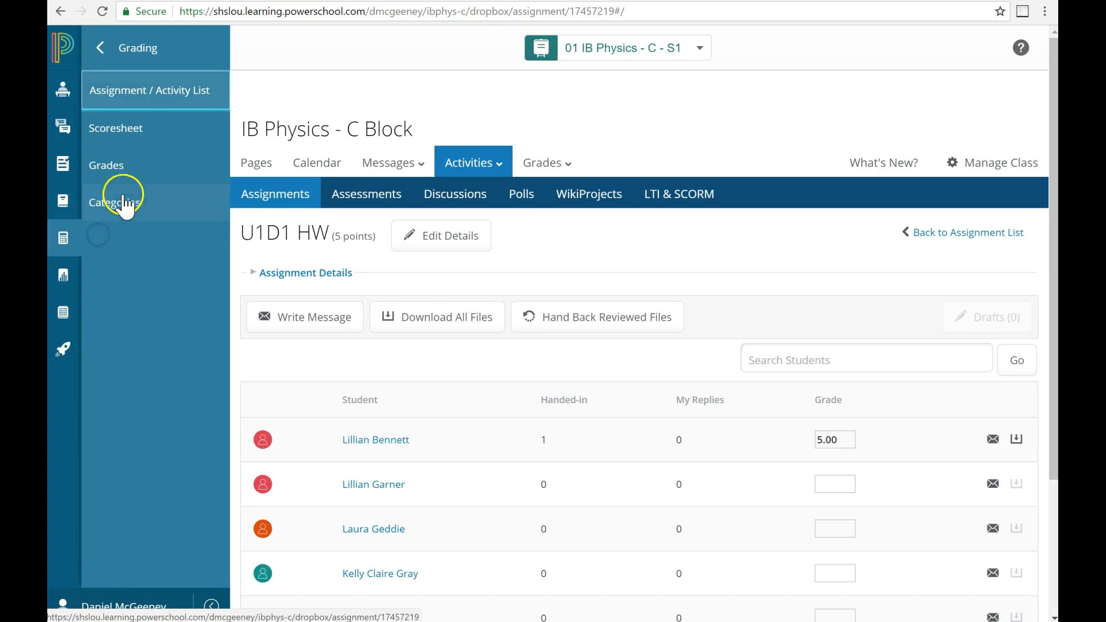
left_click(110, 134)
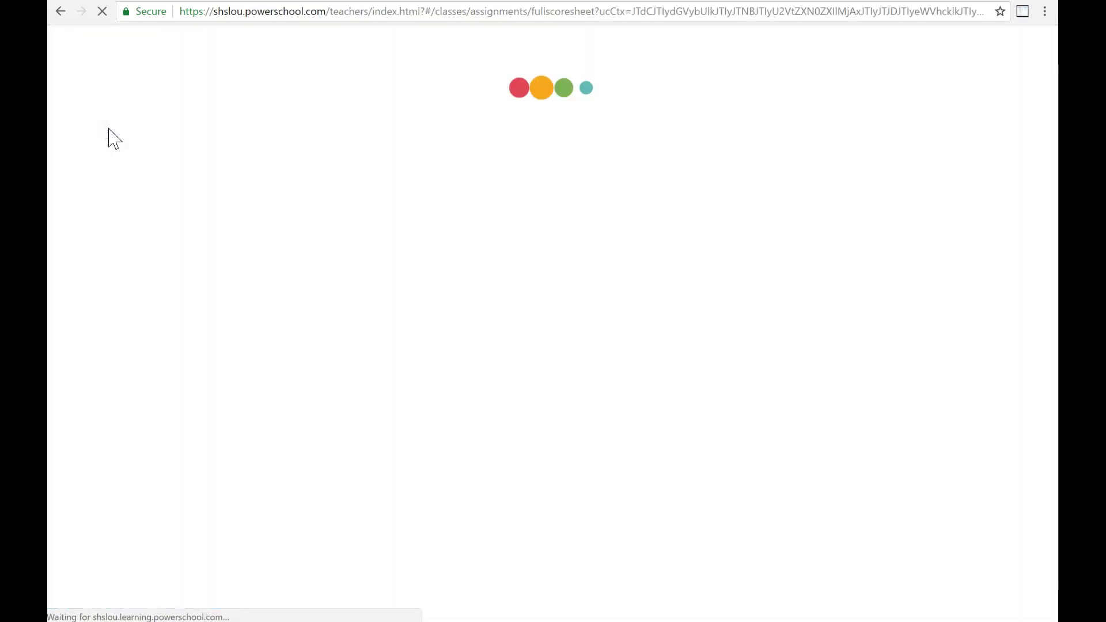
key("Delete")
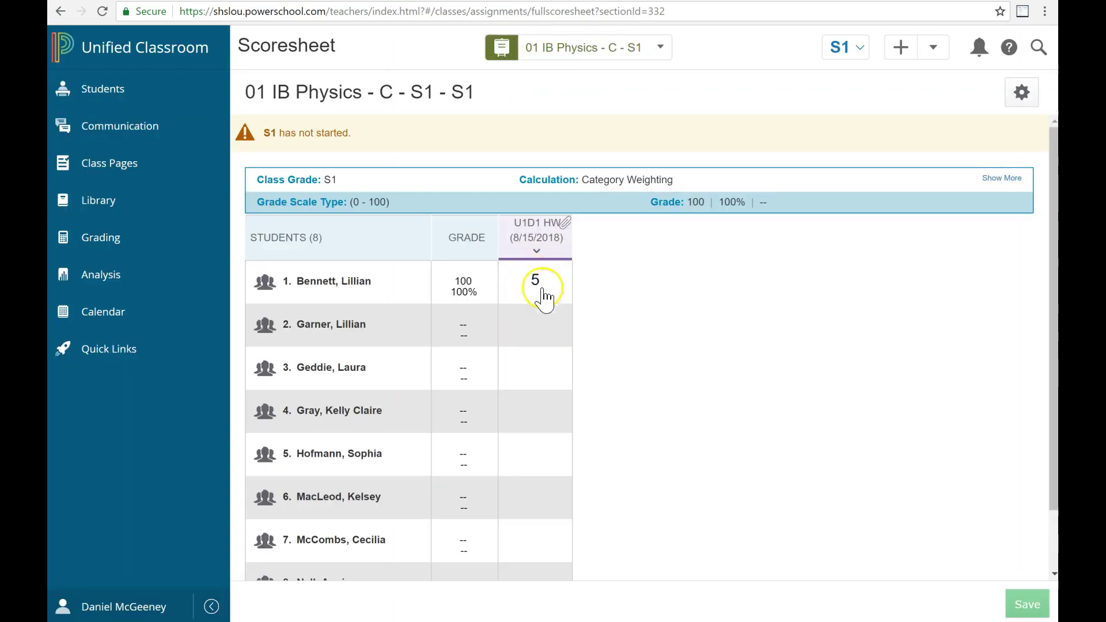